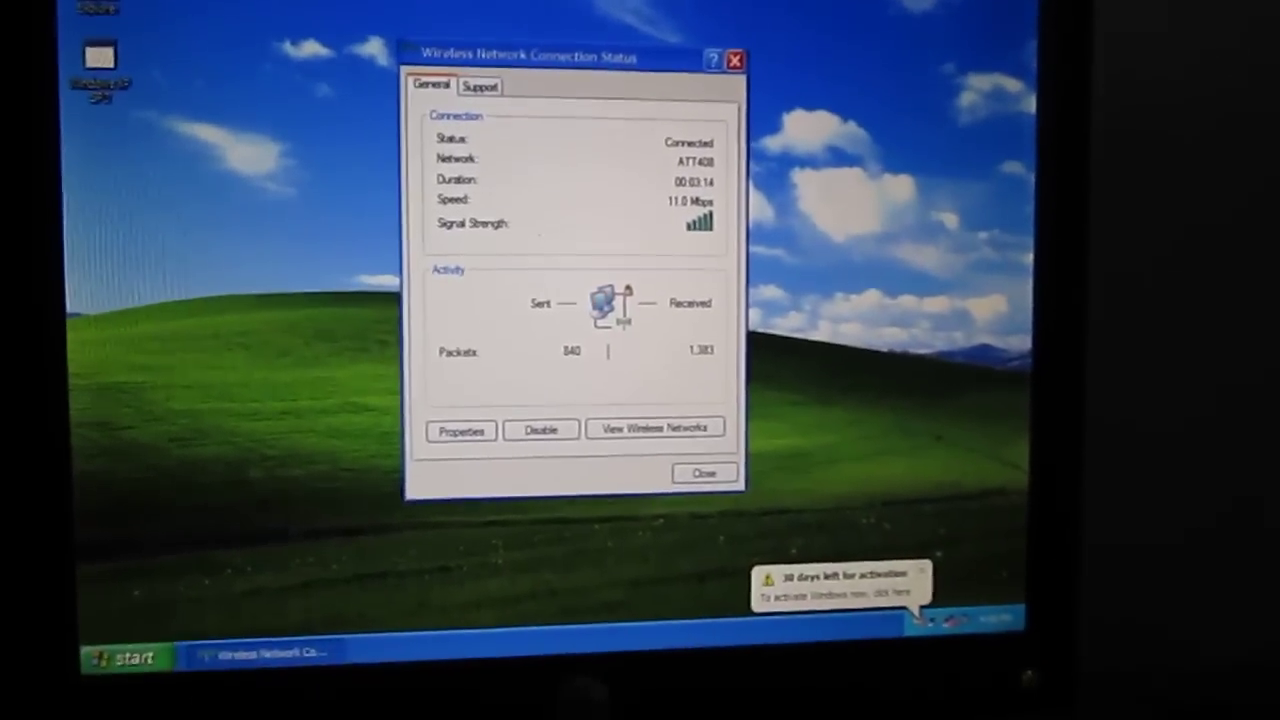
- Bring up the Start menu and the right-click actions for My Computer
{"action": "left_click", "coordinate": [120, 657]}
{"action": "mouse_move", "coordinate": [160, 566]}
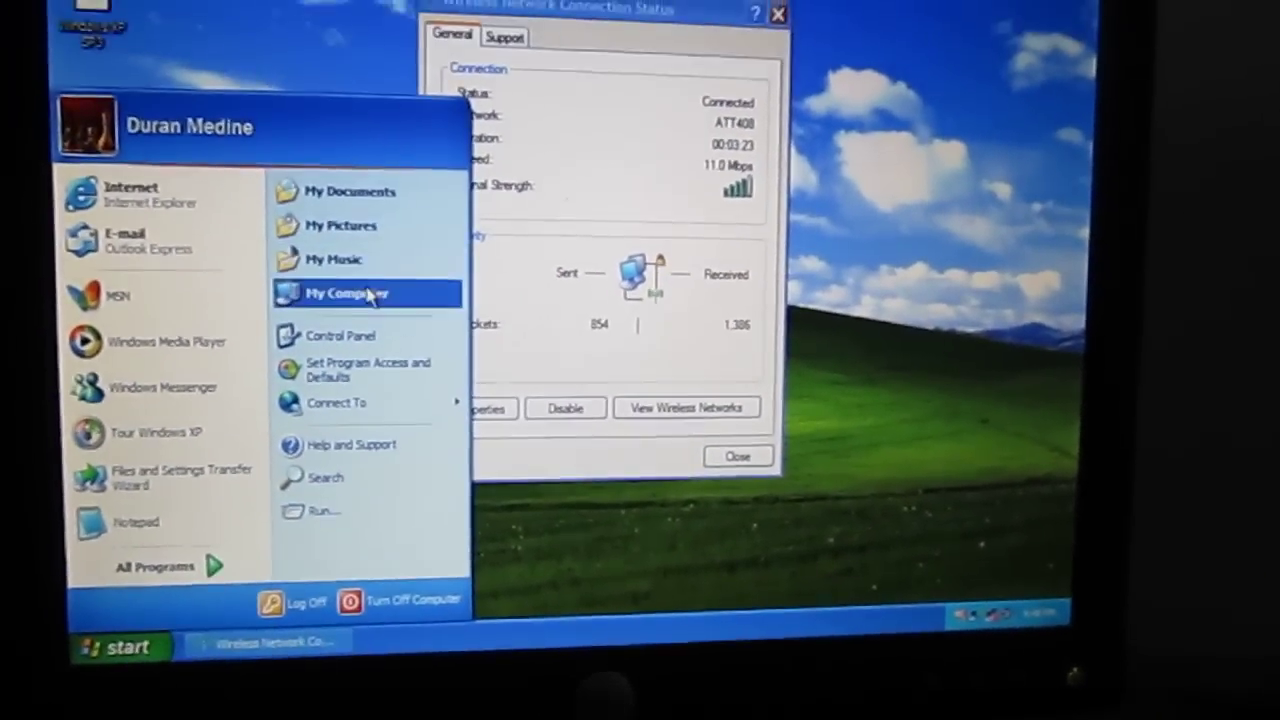
{"action": "right_click", "coordinate": [398, 224]}
- Choose Properties to show this computer's system properties
{"action": "left_click", "coordinate": [404, 465]}
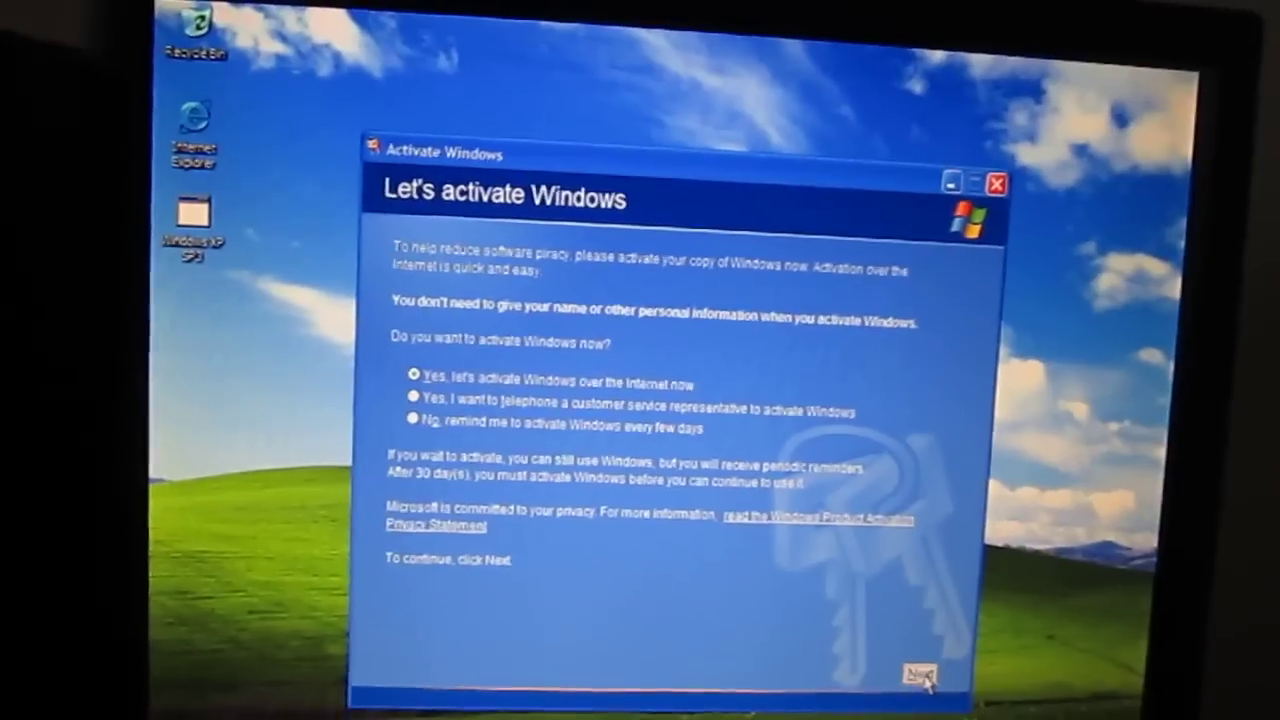
- Continue the activation wizard with over-the-Internet activation selected
{"action": "left_click", "coordinate": [985, 656]}
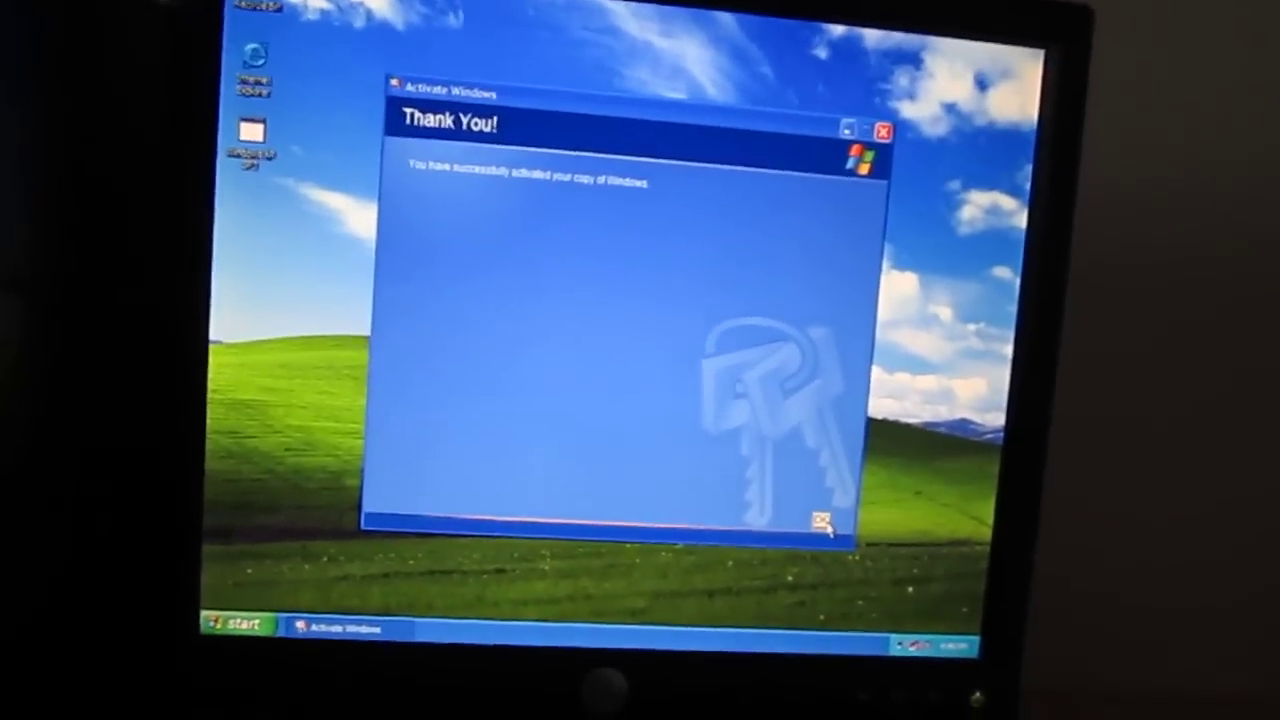
- Acknowledge the 'Thank You' activation confirmation, returning to the desktop
{"action": "left_click", "coordinate": [810, 548]}
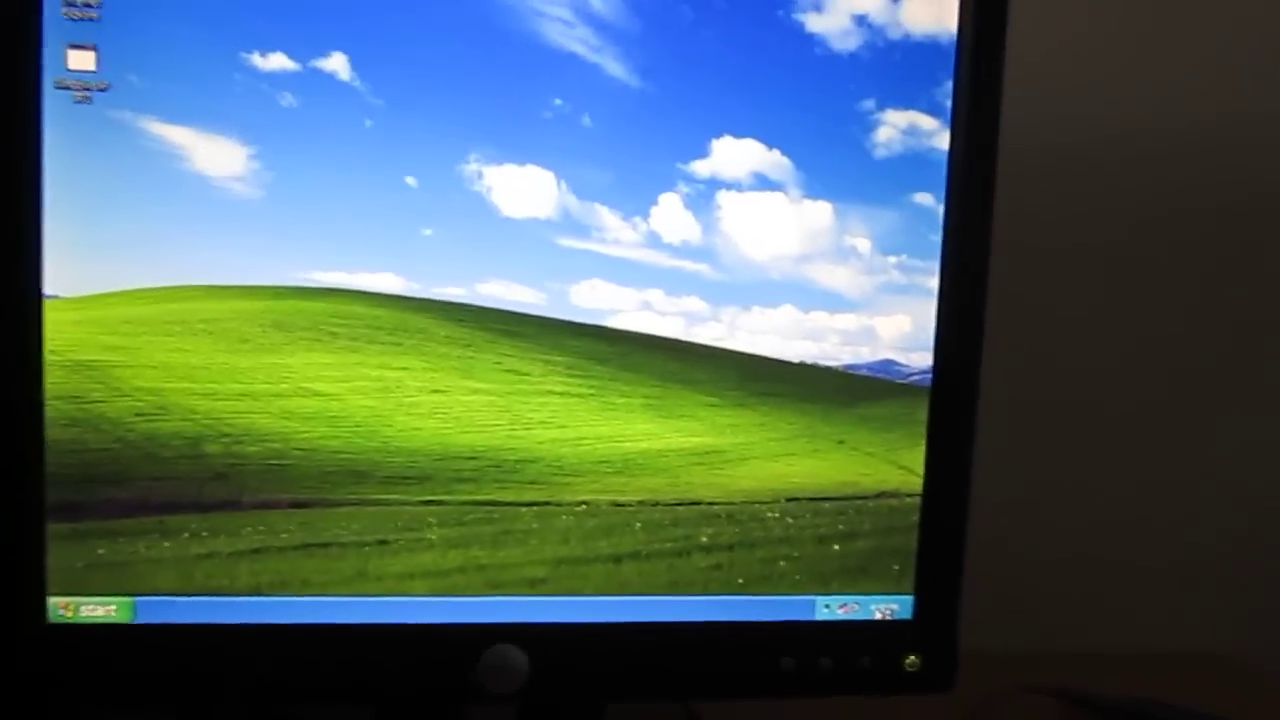
{"action": "double_click", "coordinate": [830, 645]}
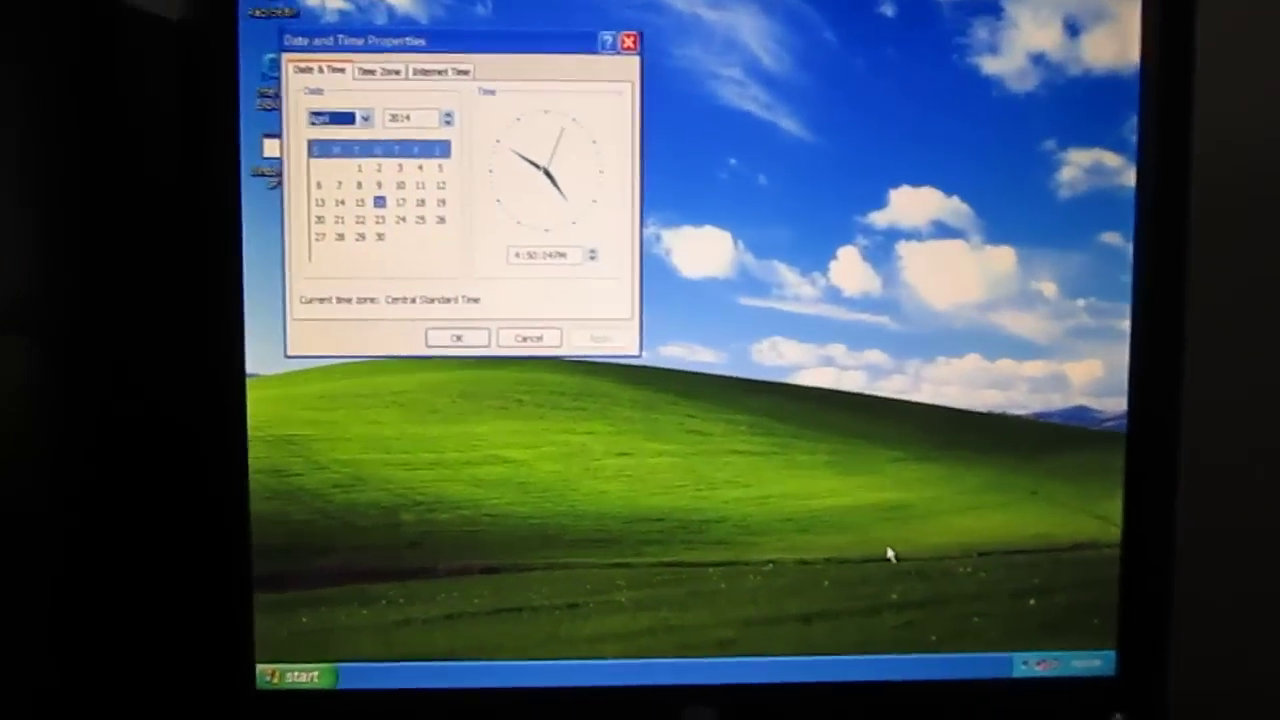